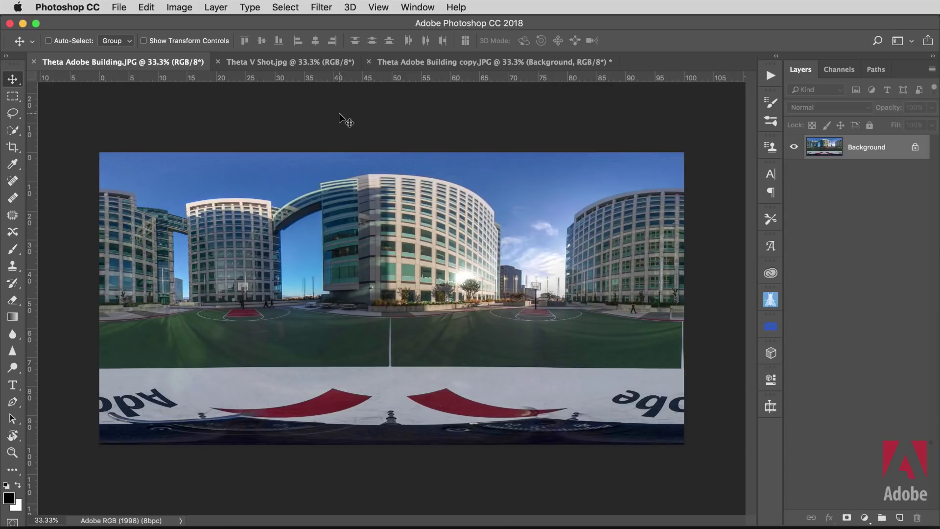
# Review the tripod photo and orbit the 3D panorama copy, then return to the flat building panorama.
pyautogui.click(320, 64)
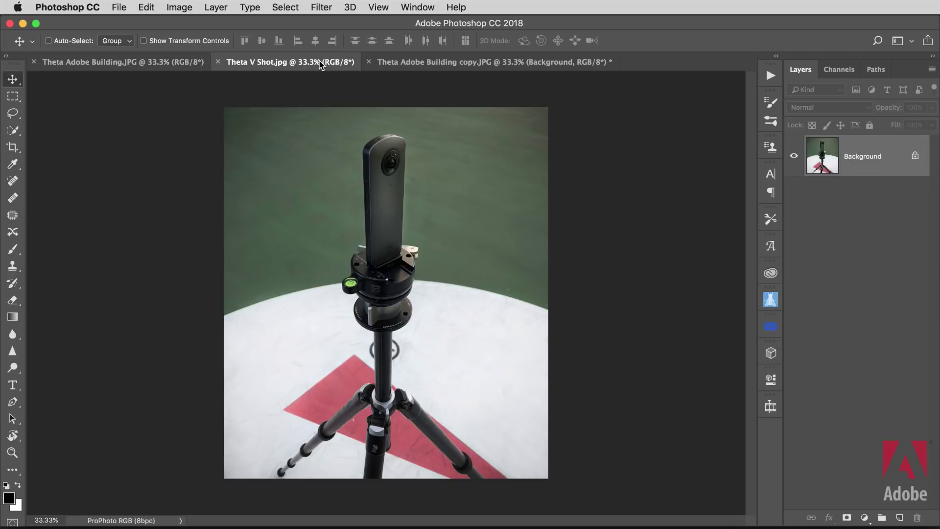
pyautogui.click(383, 63)
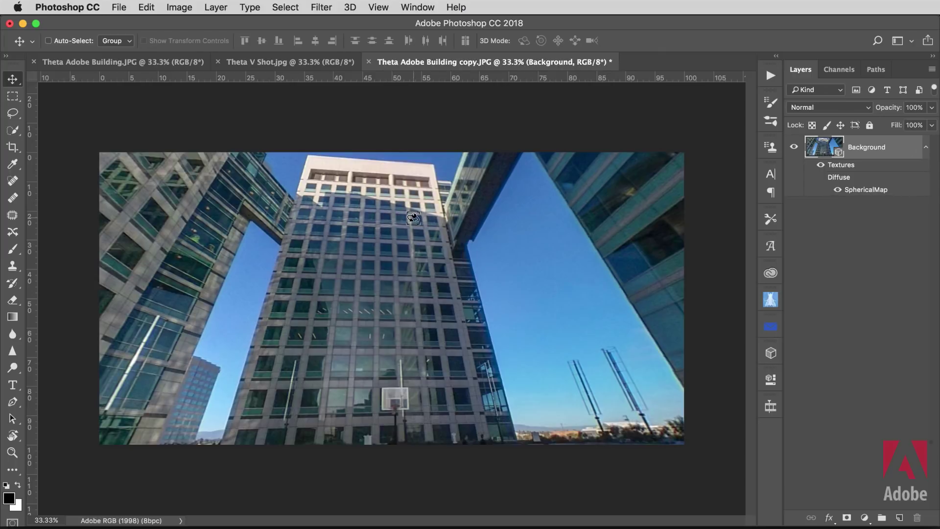
pyautogui.moveTo(416, 218)
pyautogui.mouseDown()
pyautogui.moveTo(440, 219)
pyautogui.moveTo(426, 196)
pyautogui.moveTo(398, 204)
pyautogui.moveTo(433, 214)
pyautogui.mouseUp()
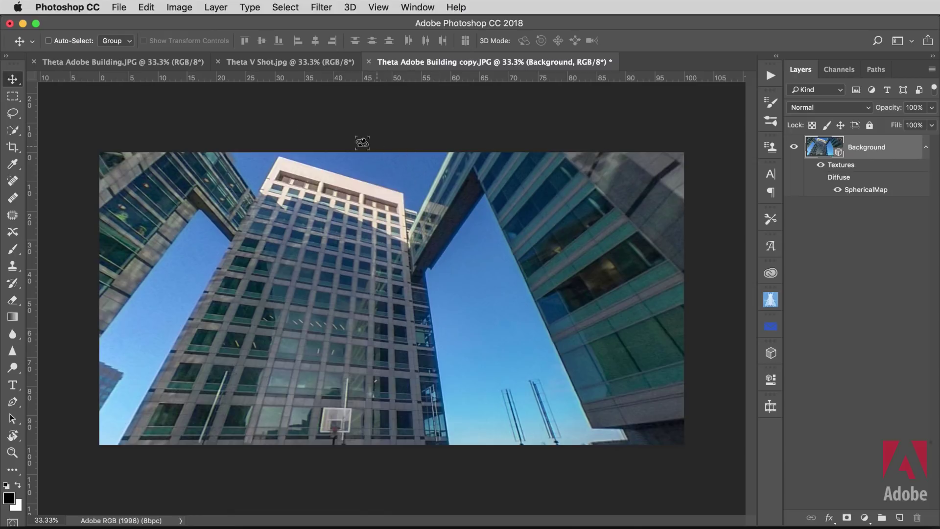
pyautogui.click(192, 65)
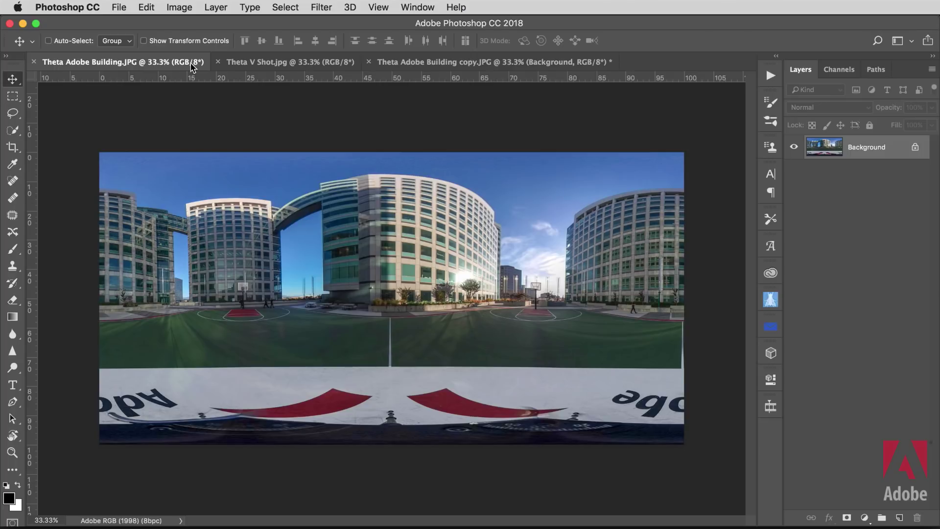
# Convert the flat building panorama into a new spherical panorama layer via the 3D menu.
pyautogui.click(349, 7)
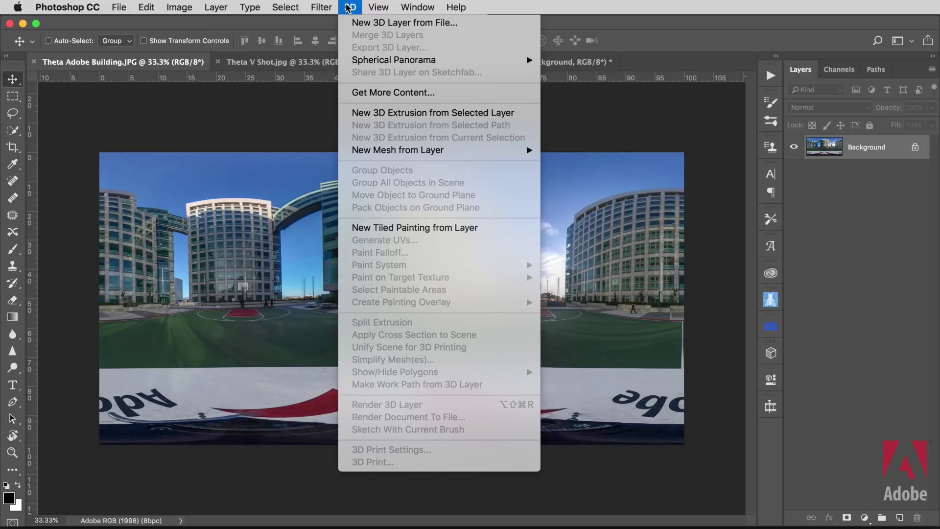
pyautogui.moveTo(384, 63)
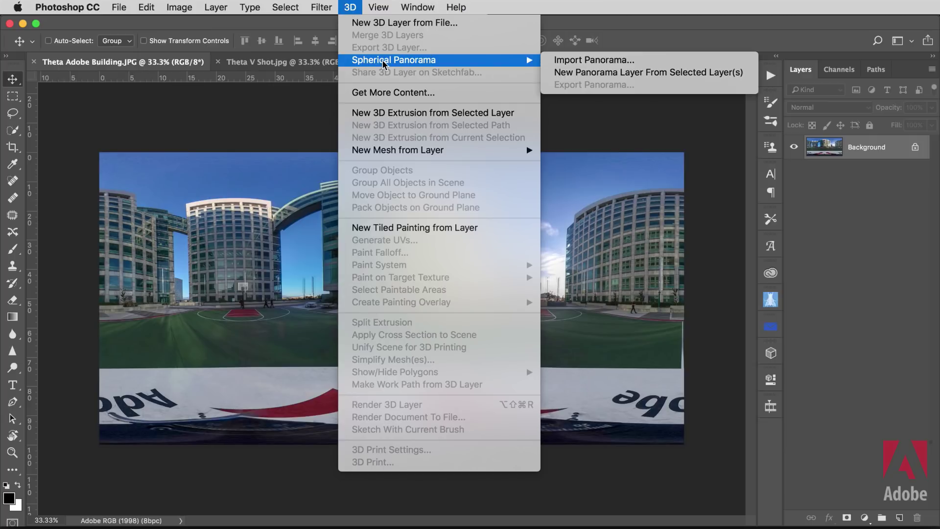
pyautogui.click(586, 74)
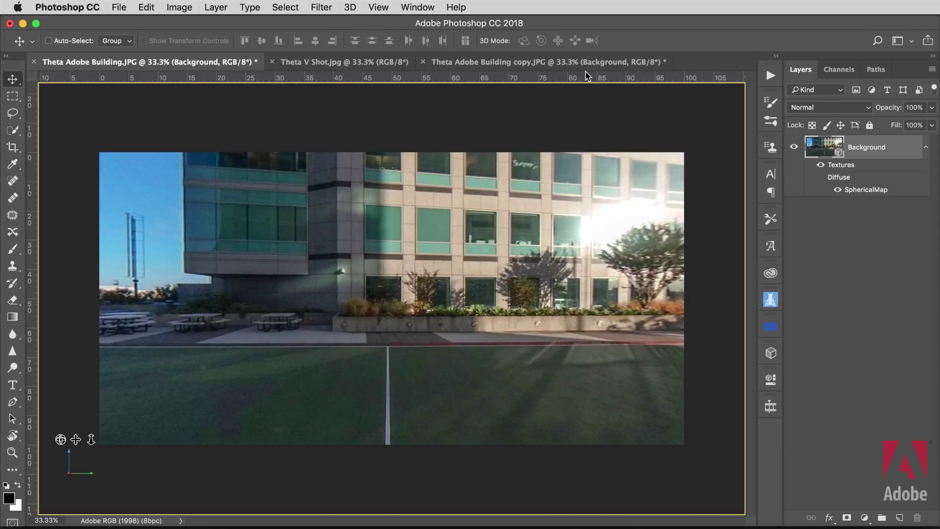
# Orbit the spherical view downward so the tripod base and painted Adobe logo fill the canvas.
pyautogui.moveTo(444, 342); pyautogui.dragTo(443, 415)
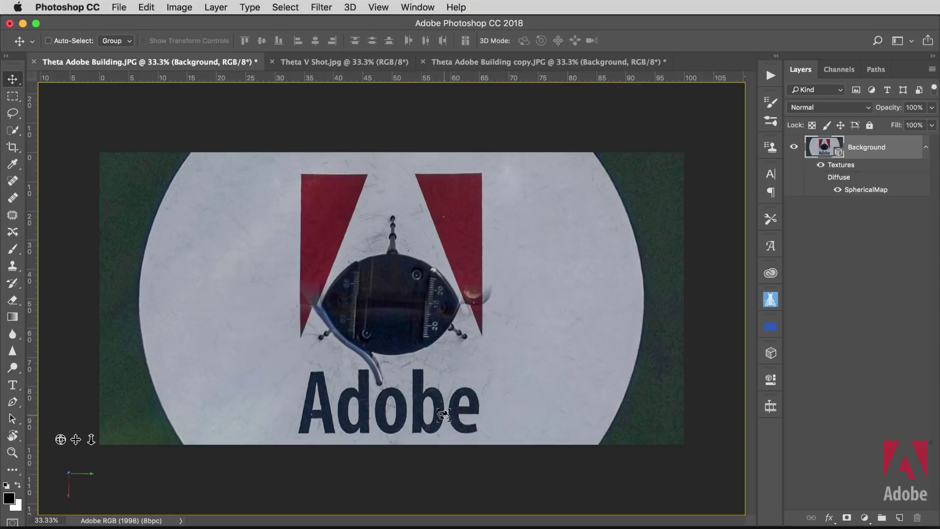
# Set the 3D camera field of view to a 1 mm lens and collapse the Properties panel.
pyautogui.click(769, 382)
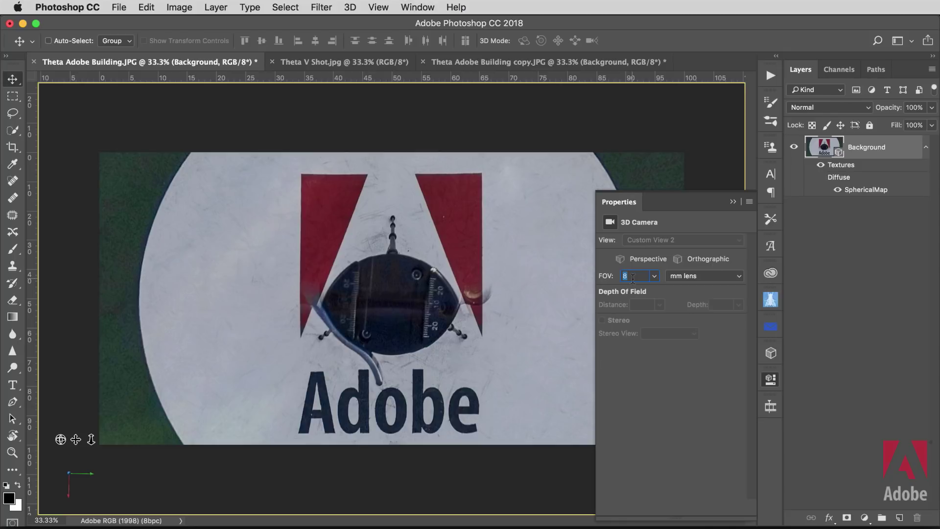
pyautogui.write('1')
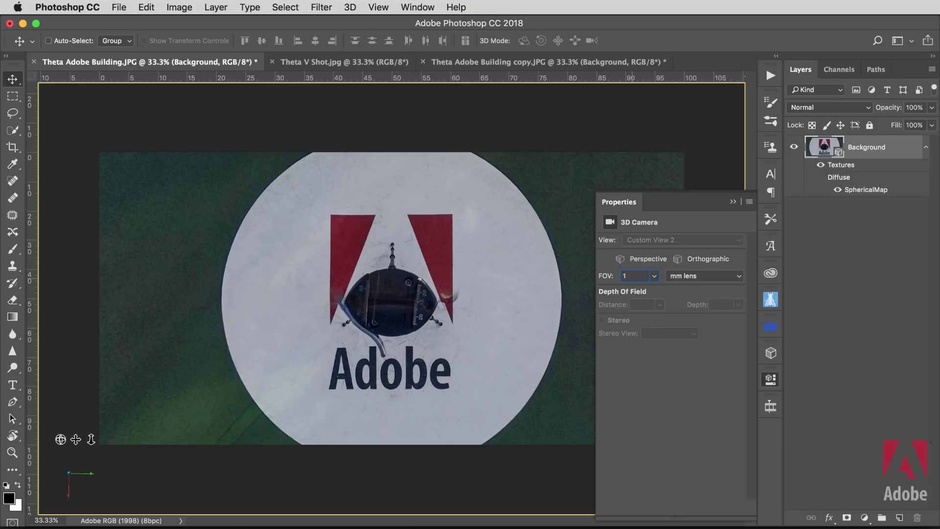
pyautogui.click(733, 201)
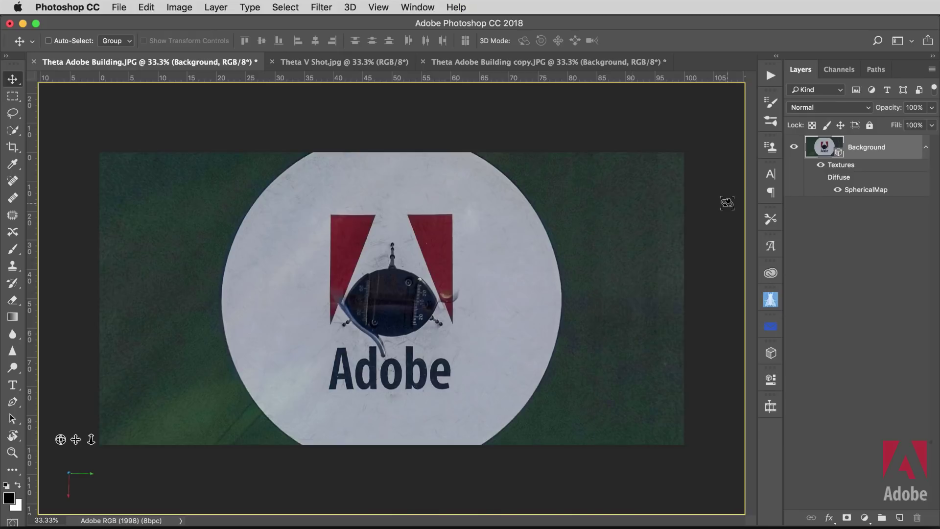
# Clone Stamp clean white ground over the tripod base and Adobe logo on the nadir circle.
pyautogui.click(12, 265)
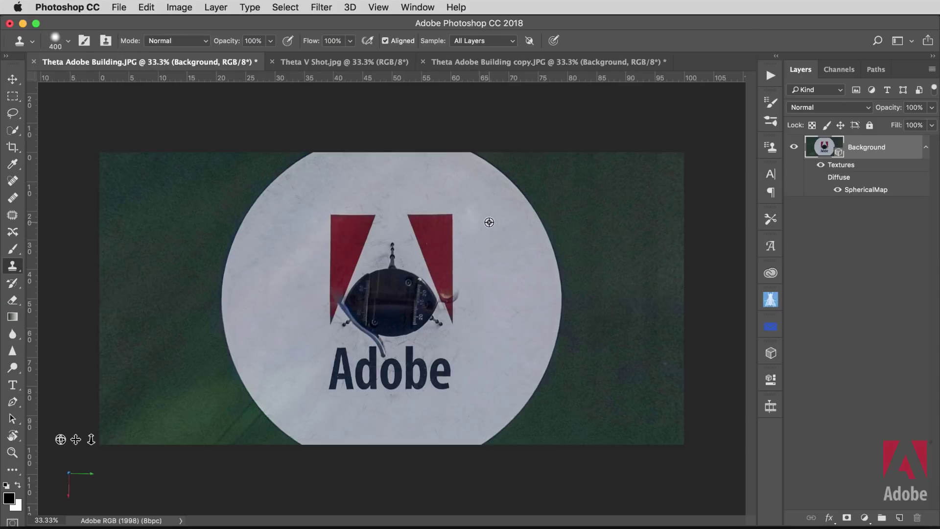
pyautogui.keyDown('alt'); pyautogui.click(489, 219); pyautogui.keyUp('alt')
pyautogui.moveTo(450, 216)
pyautogui.mouseDown()
pyautogui.moveTo(433, 297)
pyautogui.moveTo(444, 323)
pyautogui.moveTo(392, 357)
pyautogui.moveTo(392, 370)
pyautogui.moveTo(352, 210)
pyautogui.moveTo(348, 365)
pyautogui.moveTo(338, 375)
pyautogui.moveTo(340, 232)
pyautogui.mouseUp()
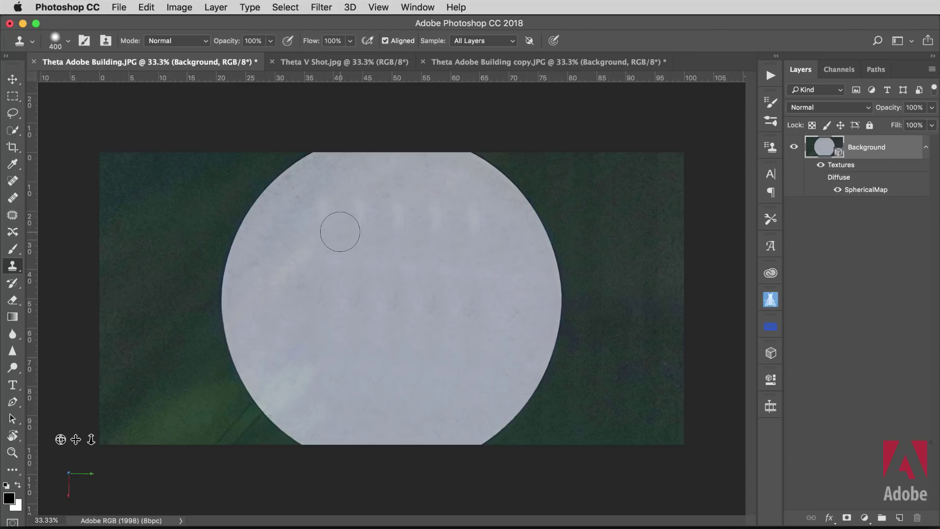
# Spot-heal two leftover smudges near the top of the white nadir circle.
pyautogui.click(13, 182)
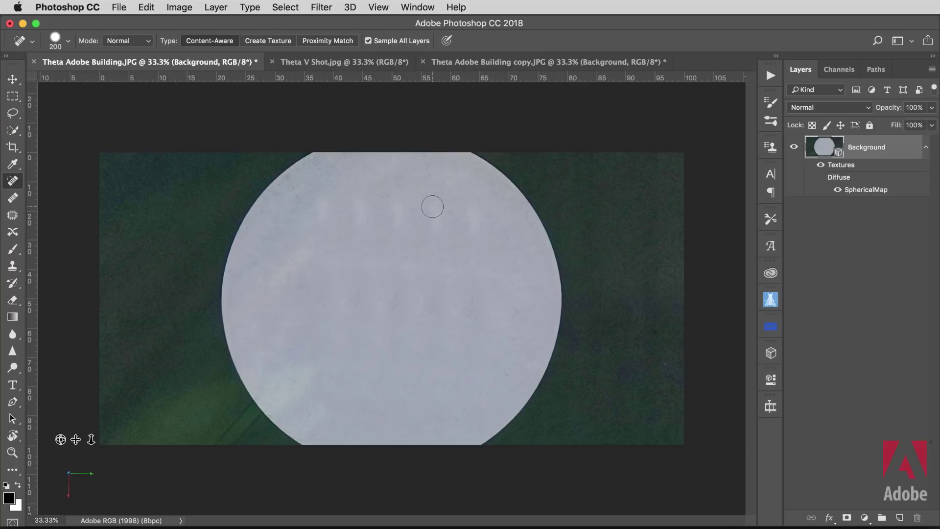
pyautogui.moveTo(430, 206)
pyautogui.mouseDown()
pyautogui.moveTo(436, 235)
pyautogui.moveTo(426, 231)
pyautogui.mouseUp()
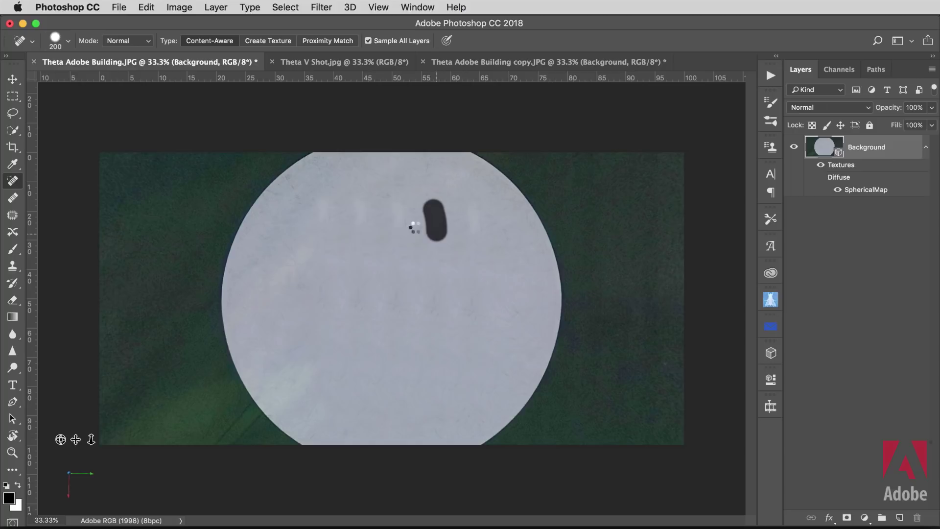
pyautogui.click(324, 206)
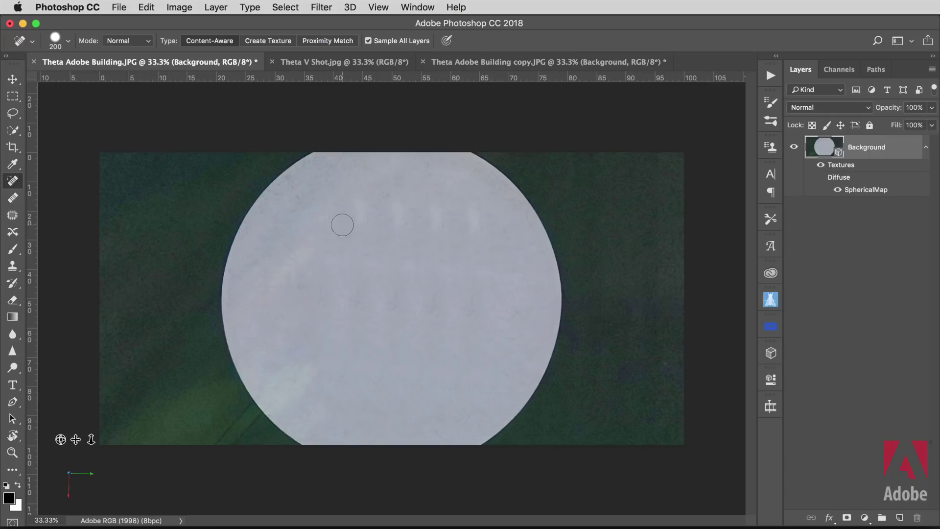
# Switch to the Move tool and orbit the sphere slightly to inspect the cleaned white circle.
pyautogui.click(15, 83)
pyautogui.moveTo(344, 266)
pyautogui.mouseDown()
pyautogui.moveTo(380, 249)
pyautogui.moveTo(377, 264)
pyautogui.moveTo(330, 266)
pyautogui.moveTo(268, 216)
pyautogui.moveTo(244, 227)
pyautogui.moveTo(244, 246)
pyautogui.moveTo(280, 265)
pyautogui.moveTo(341, 270)
pyautogui.mouseUp()
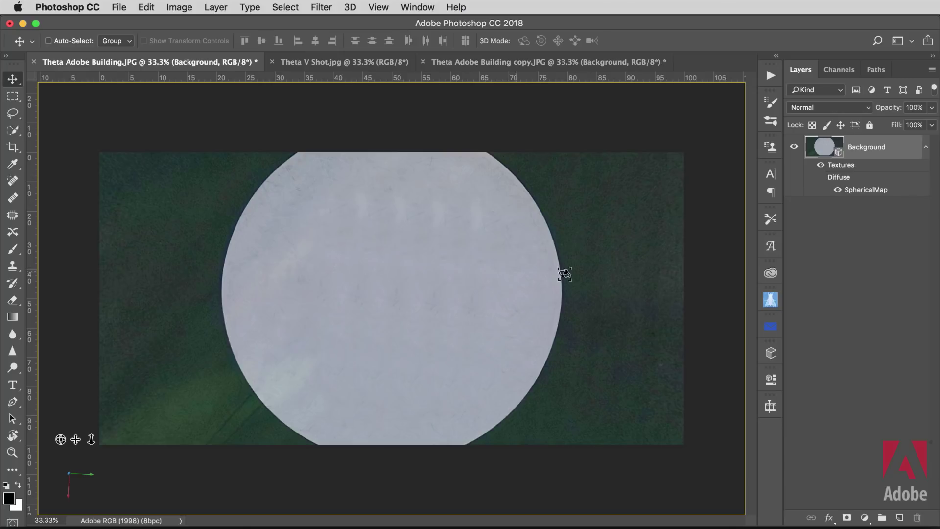
# Drag the Adobe Logo from Libraries onto the canvas, enlarge it and centre it on the circle.
pyautogui.click(773, 273)
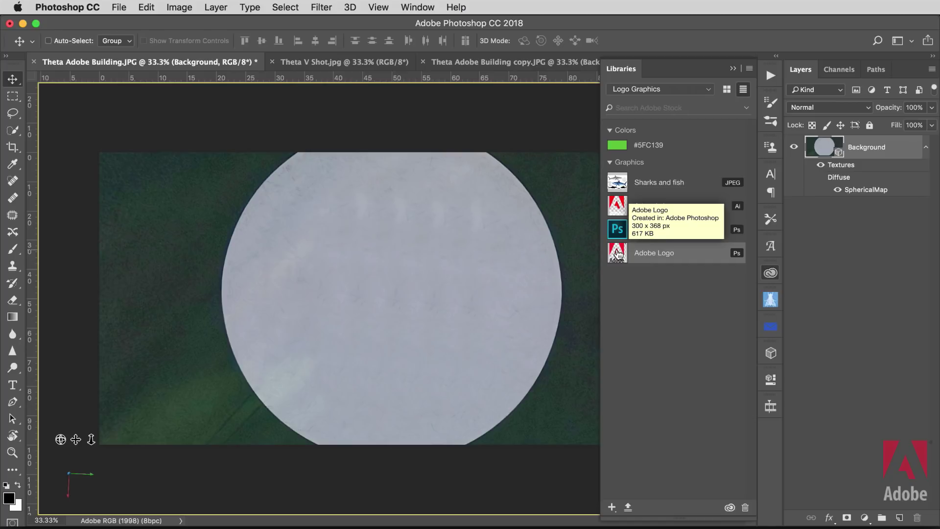
pyautogui.moveTo(617, 253); pyautogui.dragTo(391, 256)
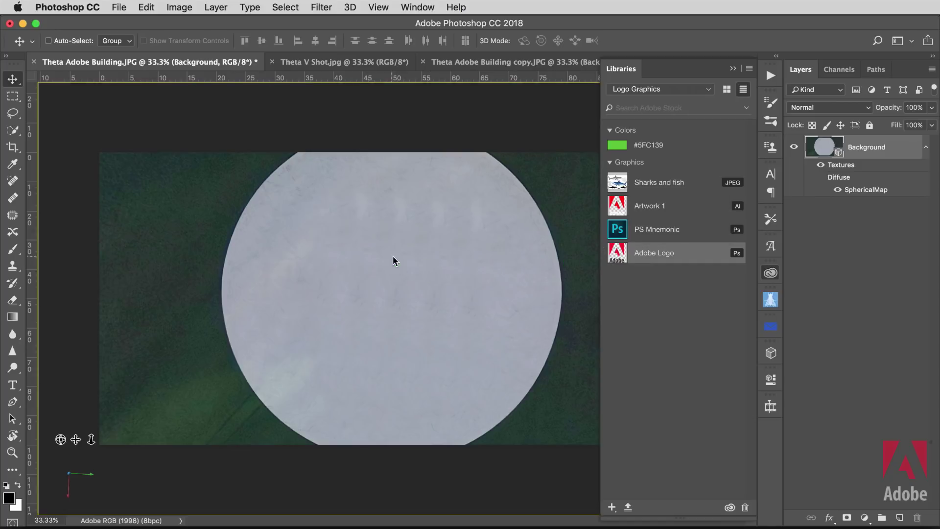
pyautogui.moveTo(393, 260); pyautogui.dragTo(471, 348)
pyautogui.scroll(2, 471, 348)
pyautogui.moveTo(378, 230); pyautogui.dragTo(391, 261)
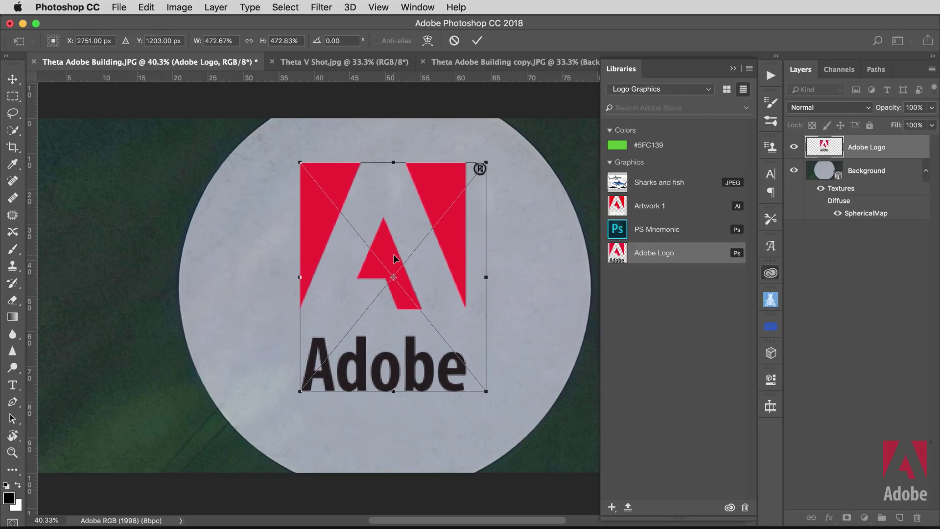
pyautogui.press('Return')
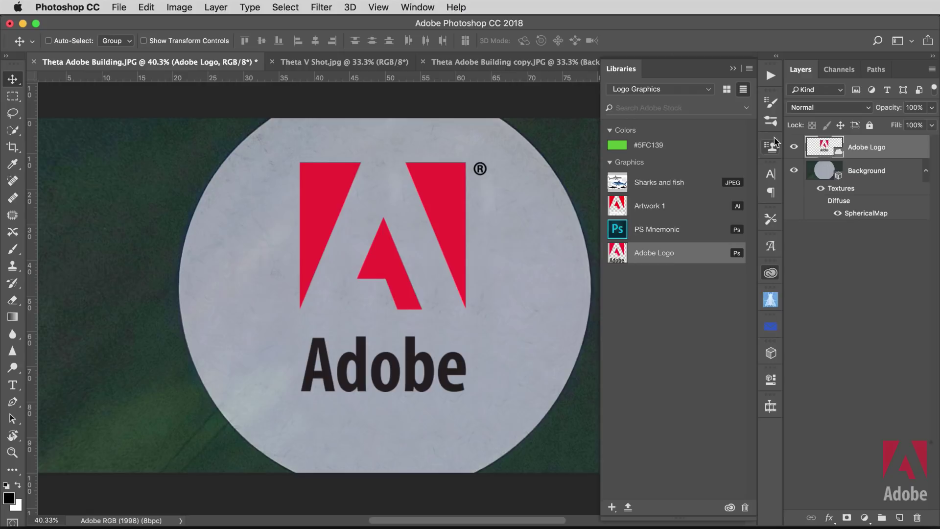
# Set the Adobe Logo layer to Multiply and merge it down into the Background layer.
pyautogui.click(820, 111)
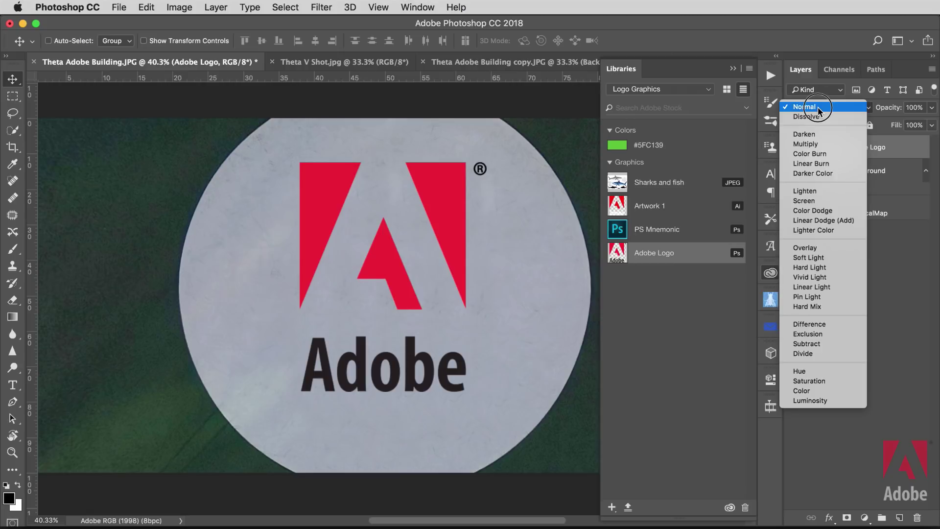
pyautogui.click(821, 145)
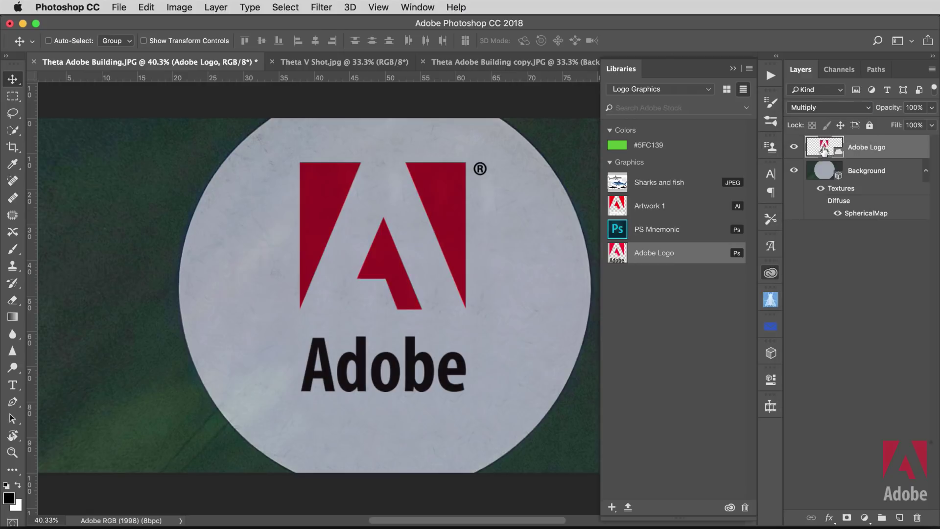
pyautogui.click(216, 7)
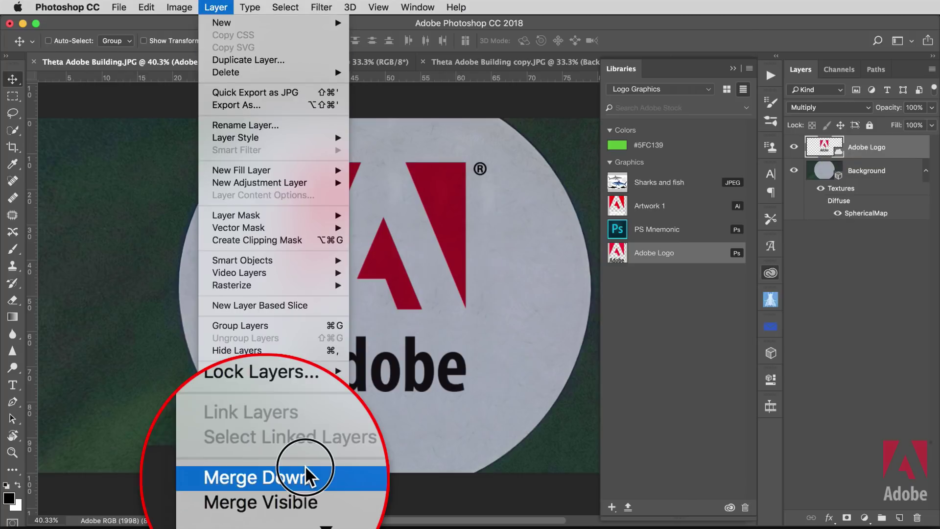
pyautogui.click(265, 478)
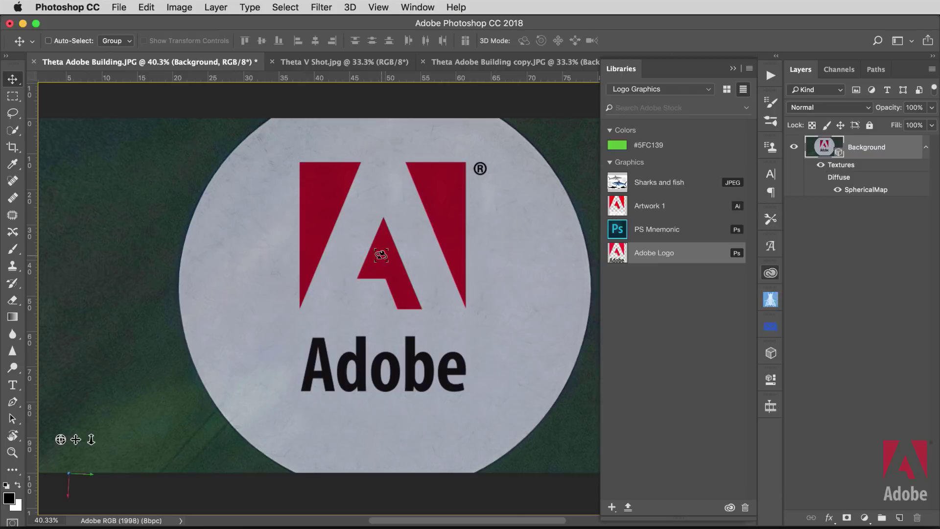
# Collapse the Libraries panel and orbit the panorama up to the court and buildings.
pyautogui.click(770, 272)
pyautogui.moveTo(367, 264); pyautogui.dragTo(311, 209)
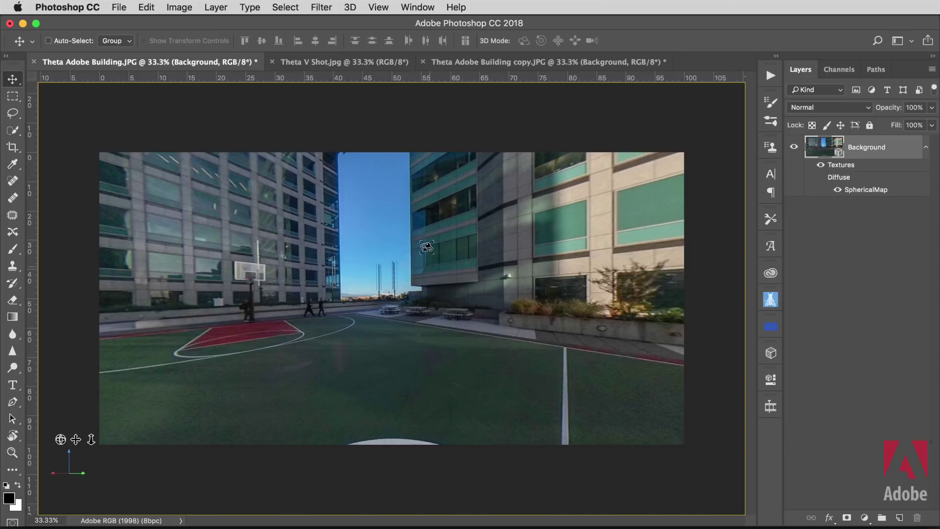
# Export the spherical panorama as 'Final Panorama' JPEG to the Desktop.
pyautogui.click(350, 5)
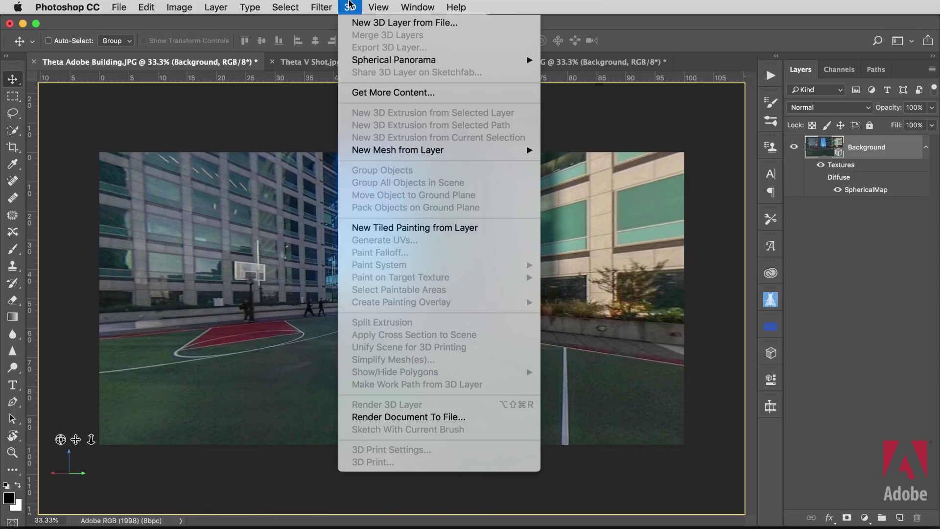
pyautogui.moveTo(379, 61)
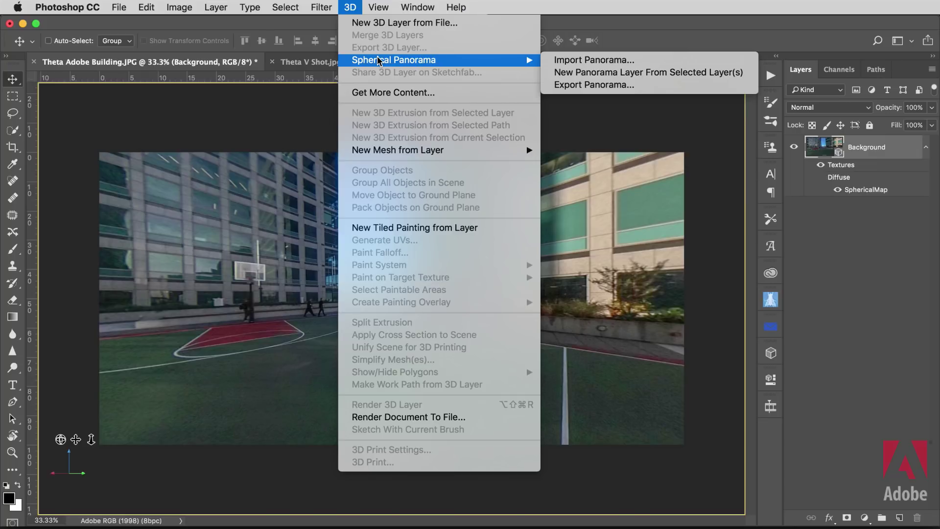
pyautogui.click(576, 86)
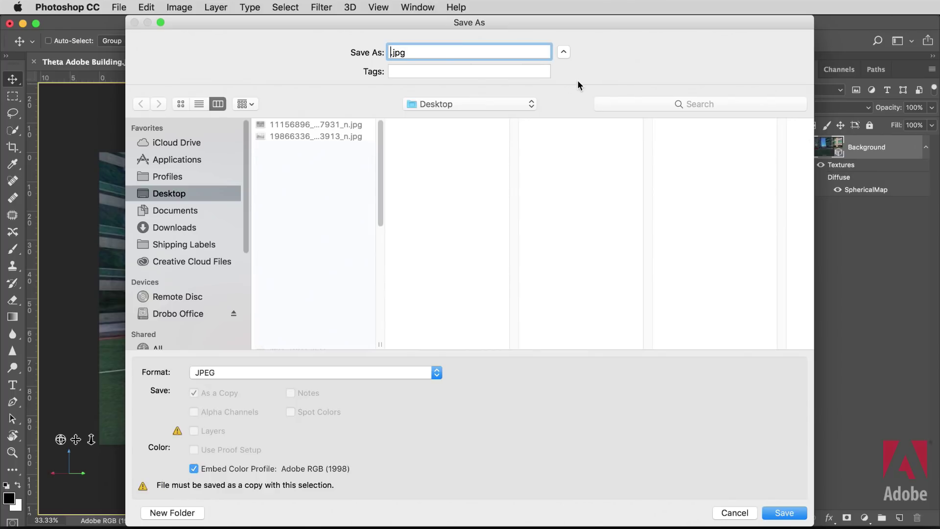
pyautogui.write('Final Panorama')
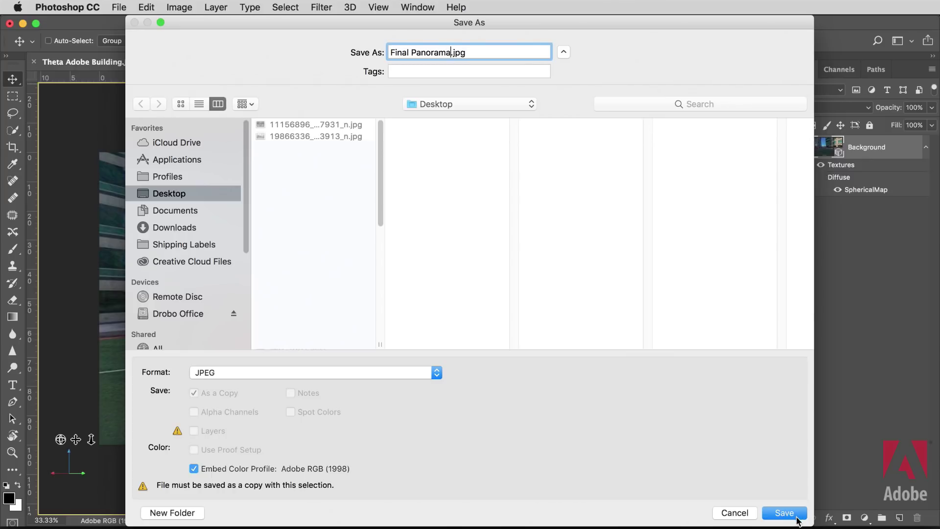
pyautogui.click(783, 513)
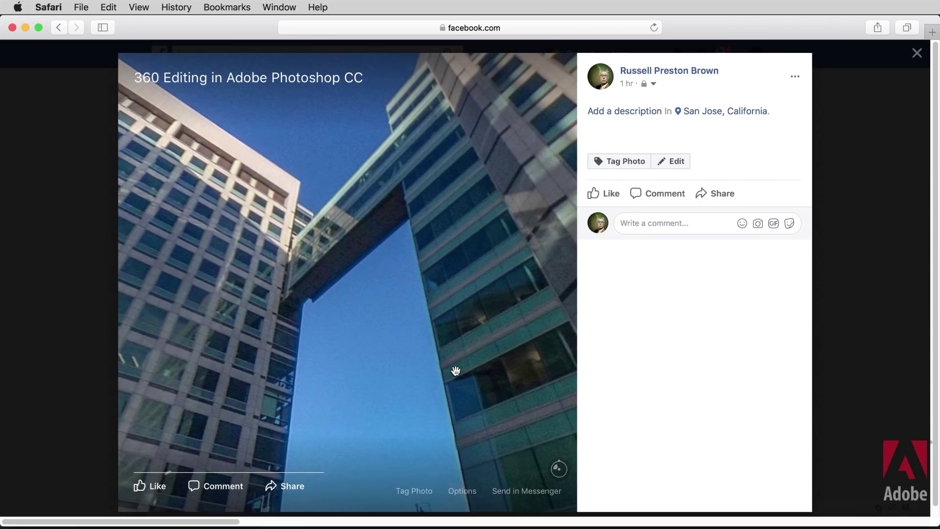
# Pan the 360 photo down past the plaza benches and green court to the Adobe logo.
pyautogui.moveTo(472, 348); pyautogui.dragTo(248, 205)
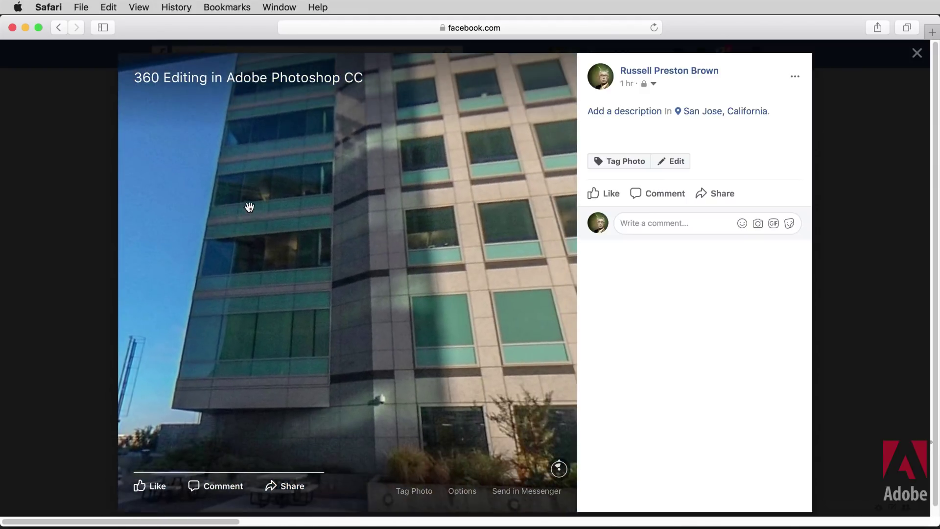
pyautogui.moveTo(329, 319); pyautogui.dragTo(424, 231)
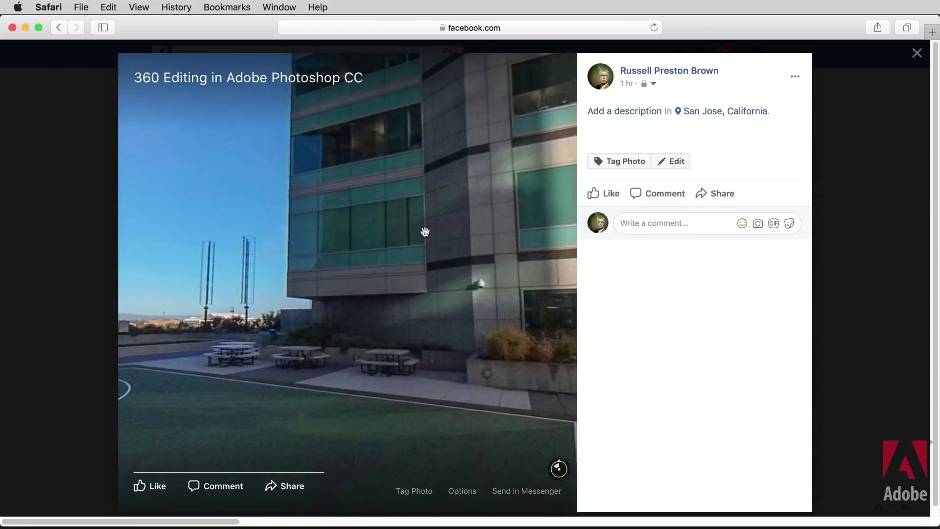
pyautogui.moveTo(426, 371); pyautogui.dragTo(413, 266)
pyautogui.moveTo(447, 425); pyautogui.dragTo(445, 189)
pyautogui.moveTo(465, 299); pyautogui.dragTo(495, 427)
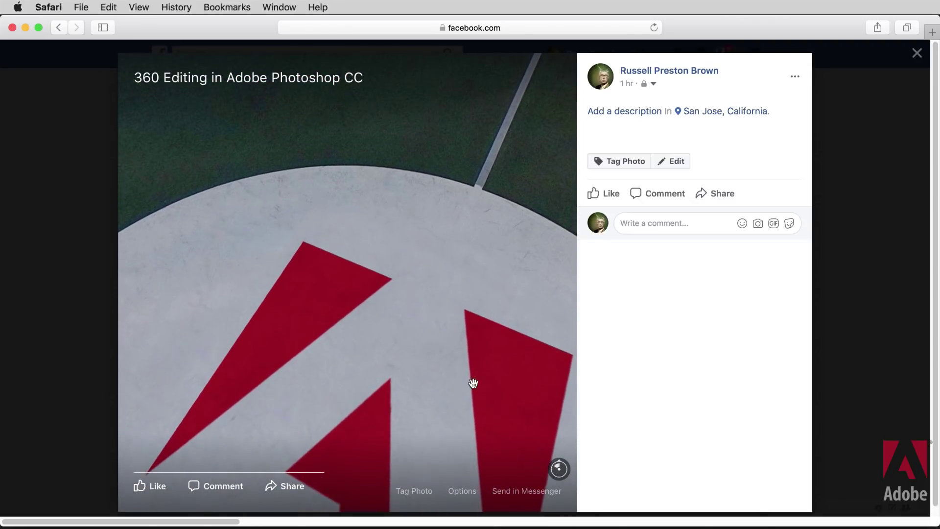
# Tilt the view back up past the picnic tables to the buildings, skybridge and sky.
pyautogui.moveTo(429, 258); pyautogui.dragTo(472, 427)
pyautogui.moveTo(420, 273); pyautogui.dragTo(485, 414)
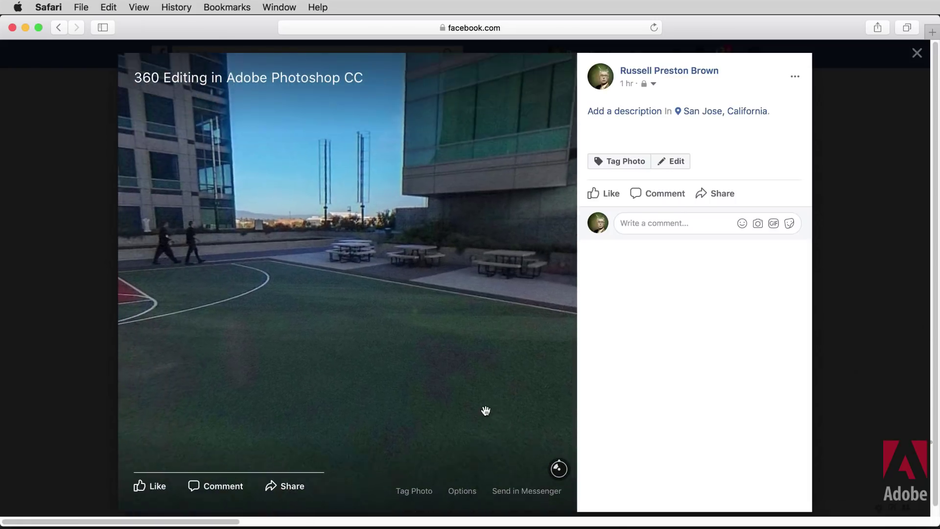
pyautogui.moveTo(394, 205); pyautogui.dragTo(431, 350)
pyautogui.moveTo(405, 214); pyautogui.dragTo(431, 330)
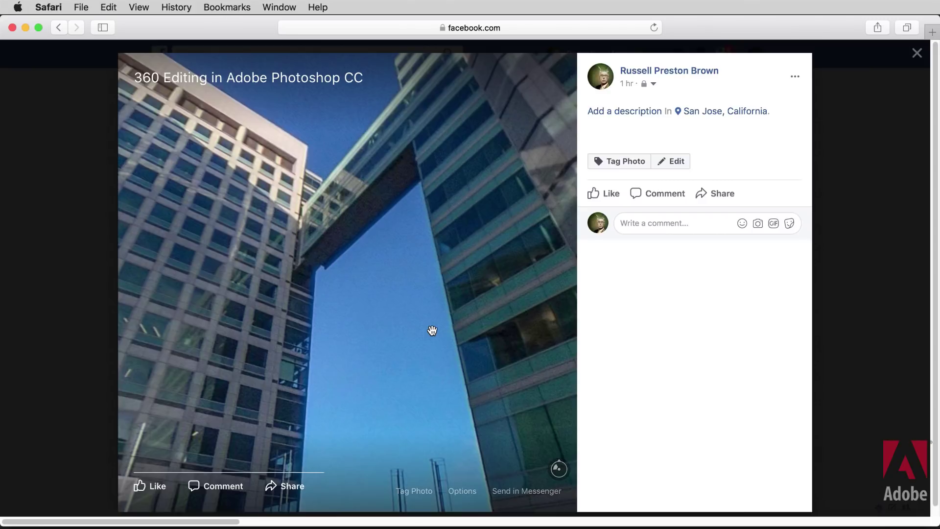